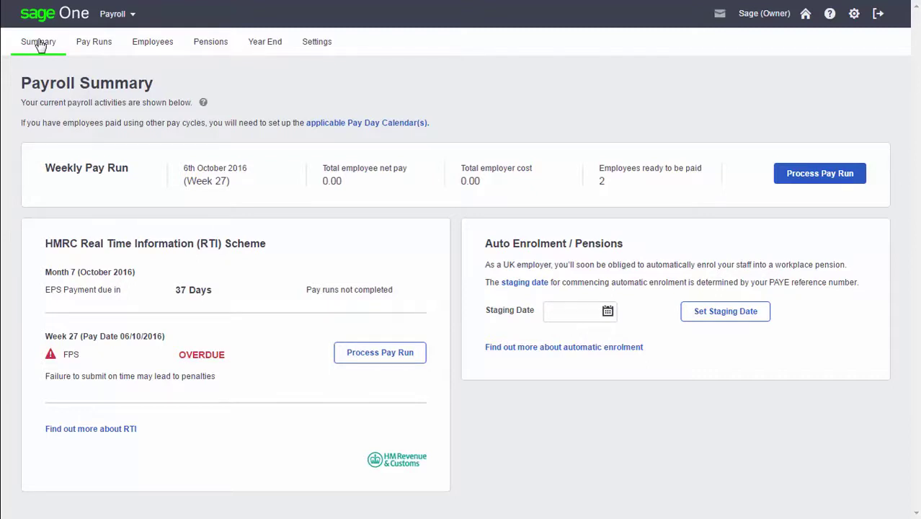
- Start the Week 27 weekly pay run with pay date 06/10/2016 and proceed to absences
left_click(805, 179)
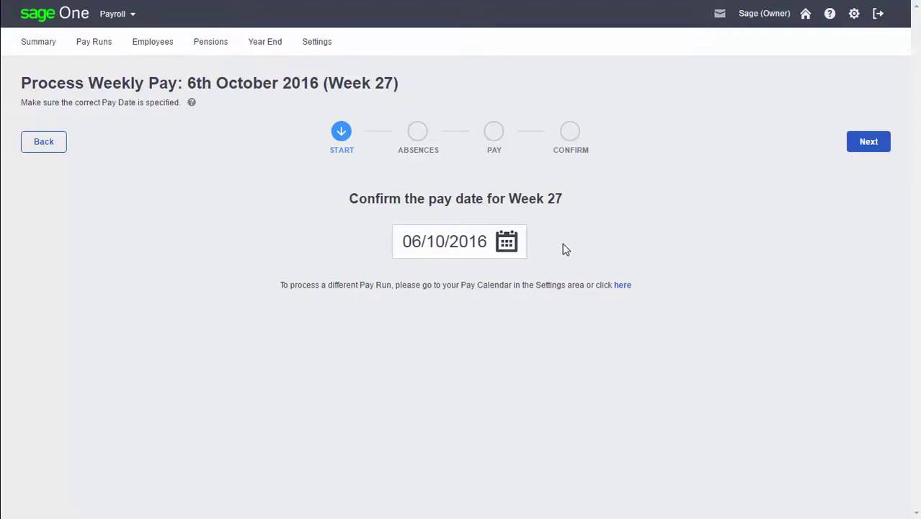
left_click(512, 242)
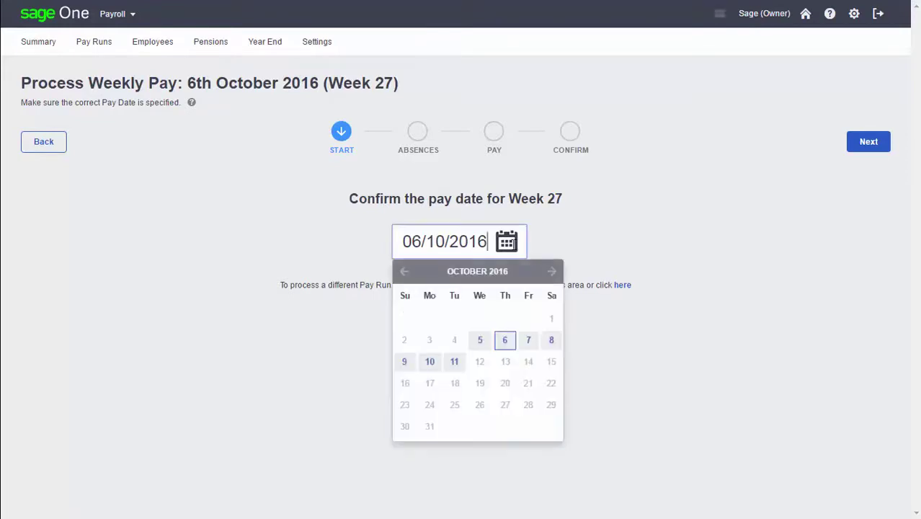
left_click(505, 345)
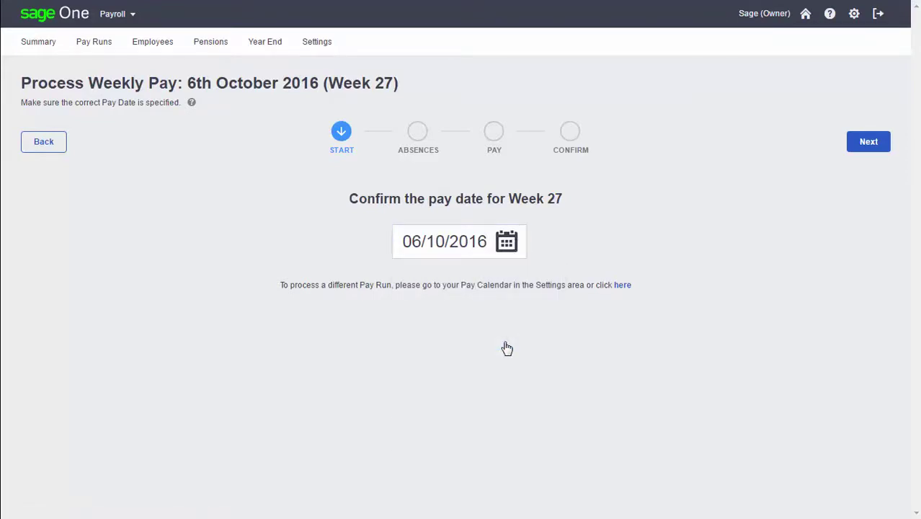
left_click(876, 148)
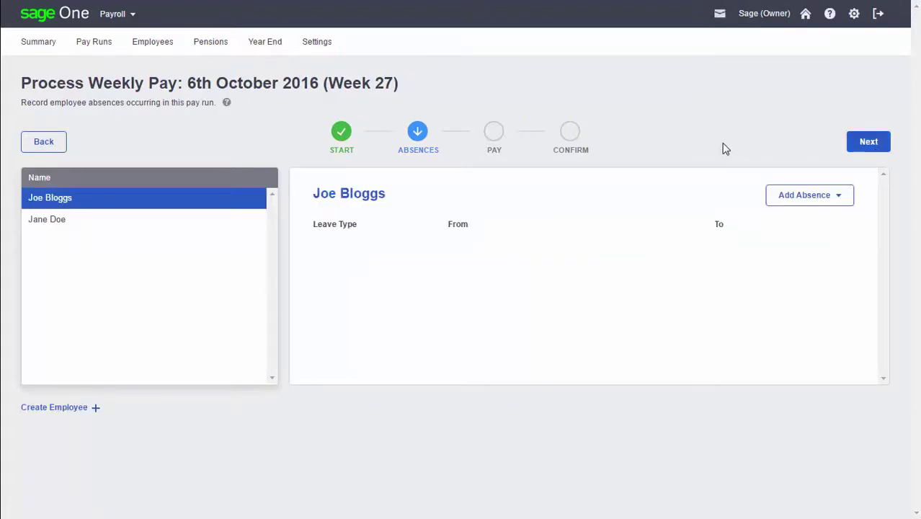
- Review the second employee's absences without adding any, then advance to the pay step
left_click(116, 232)
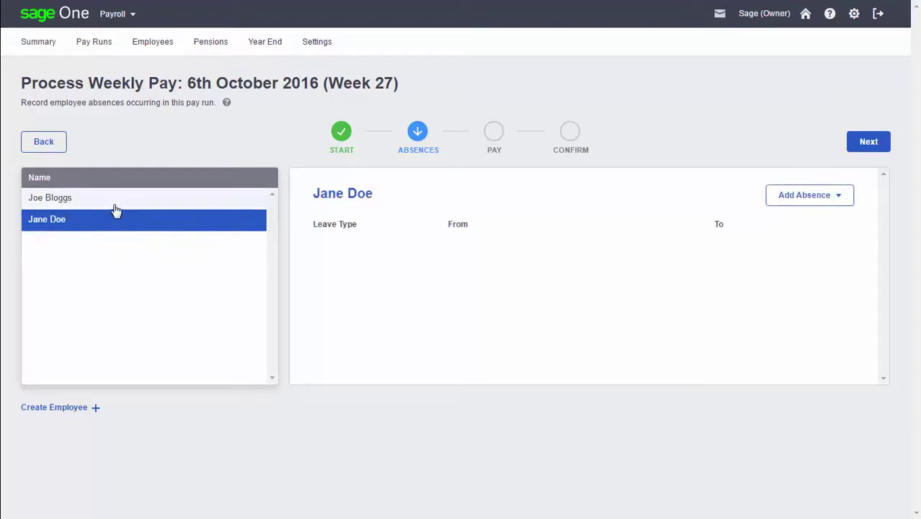
left_click(787, 202)
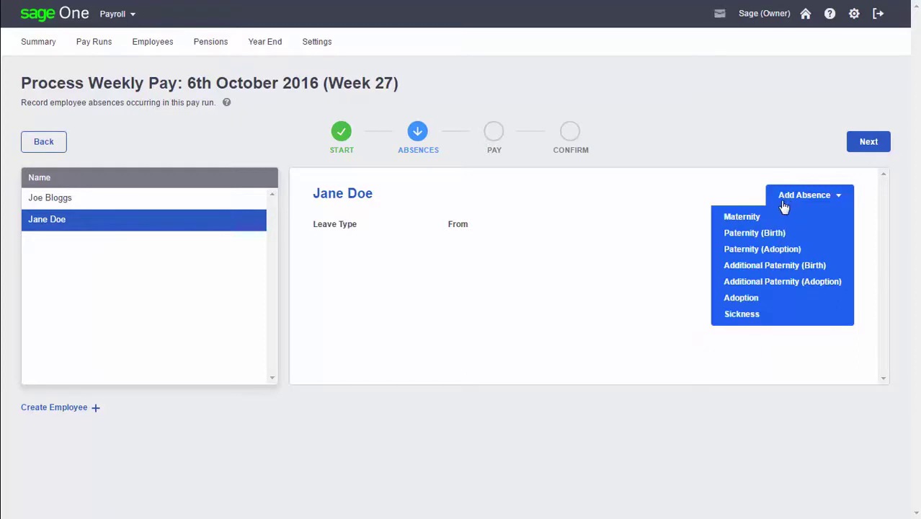
left_click(723, 272)
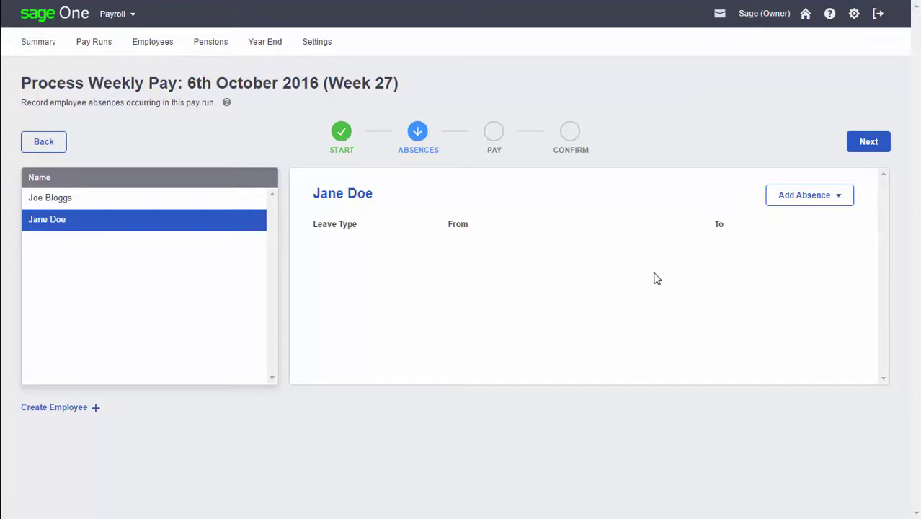
left_click(867, 144)
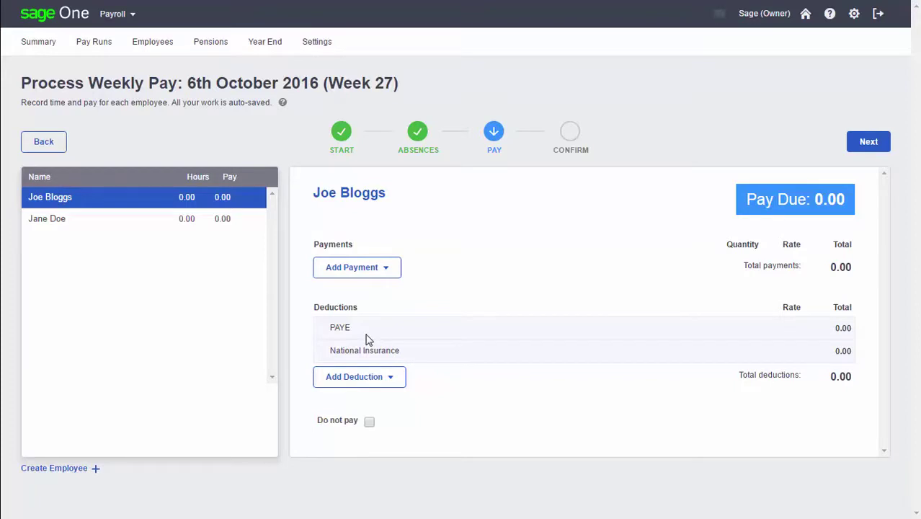
- Choose to add a new payment for the first employee
left_click(347, 274)
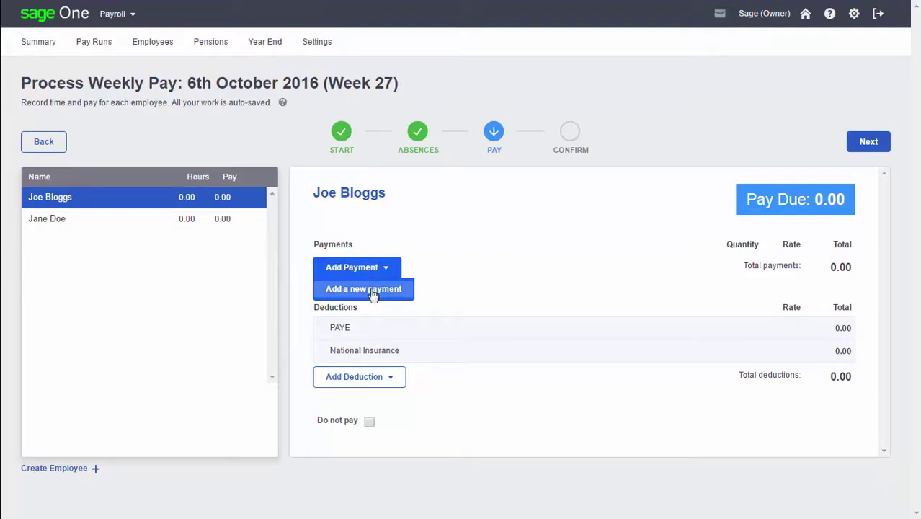
left_click(372, 291)
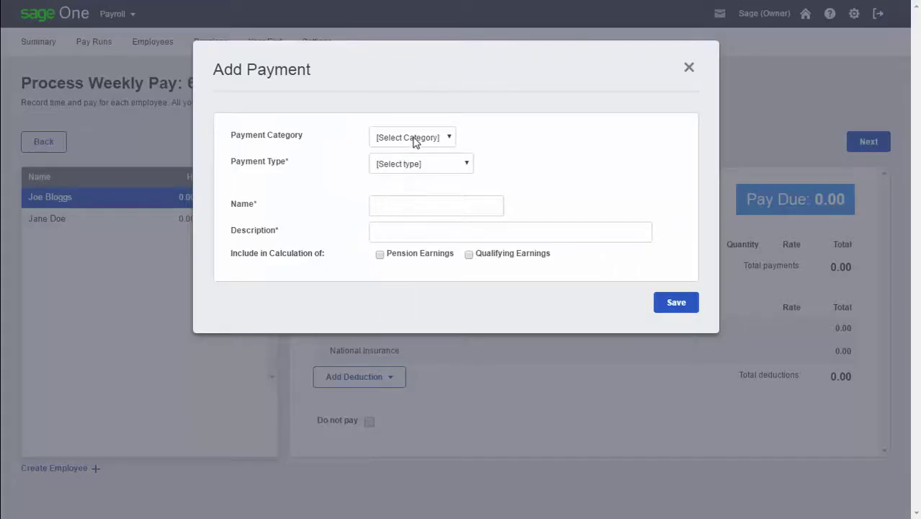
- Create and save a payment with category and type Salary, named Wages, described as Standard salary value
left_click(417, 139)
left_click(403, 174)
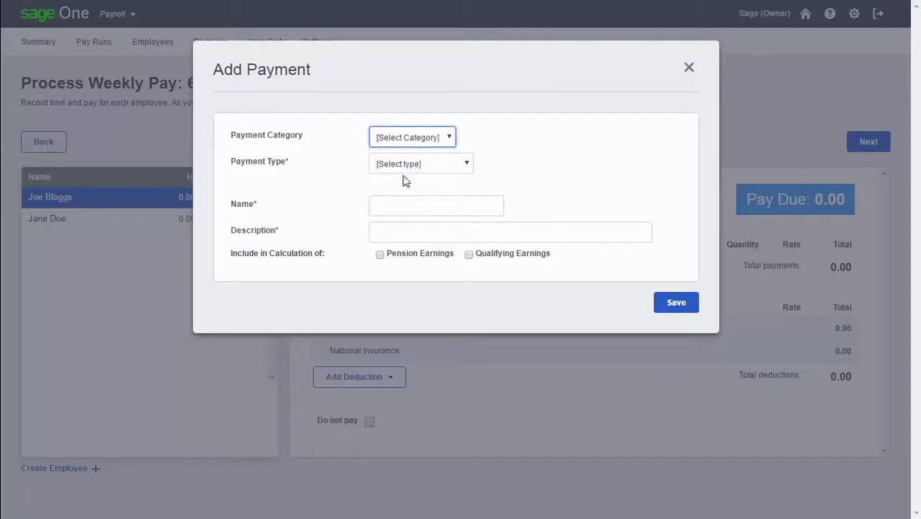
left_click(414, 170)
left_click(408, 190)
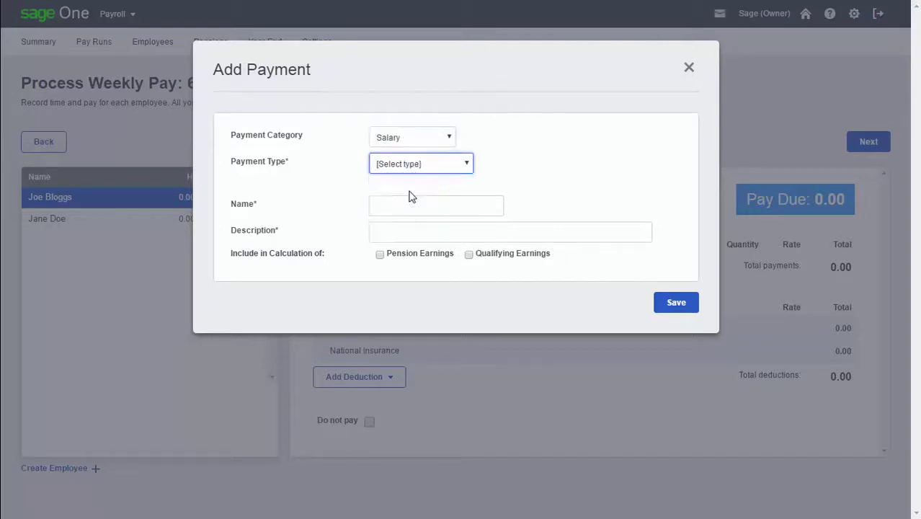
double_click(417, 205)
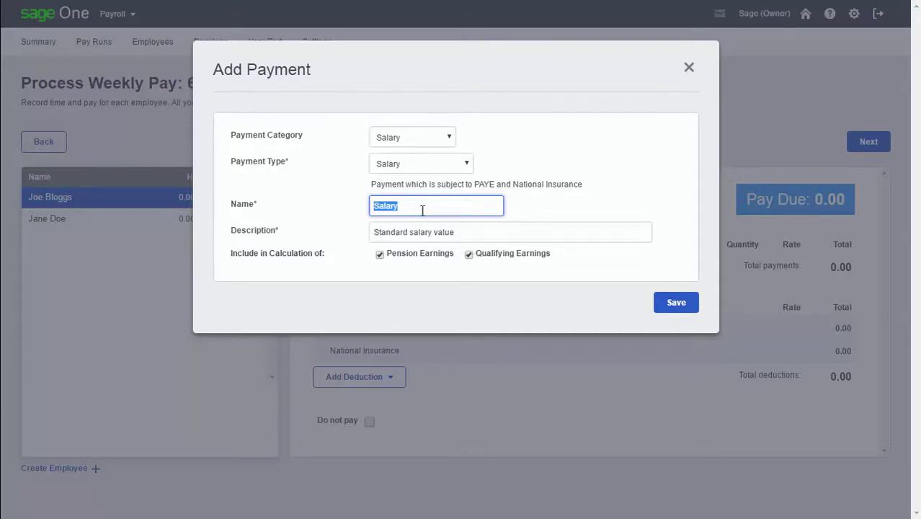
type("Wages")
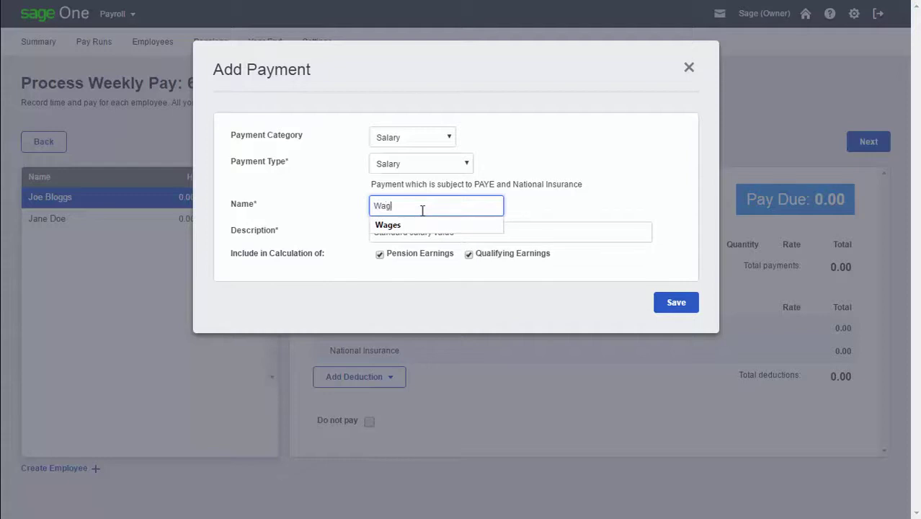
left_click(411, 226)
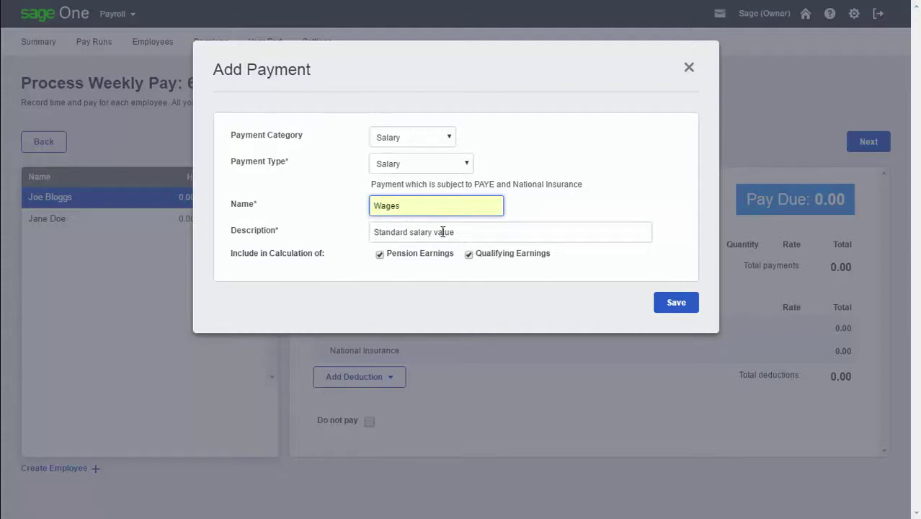
left_click(442, 235)
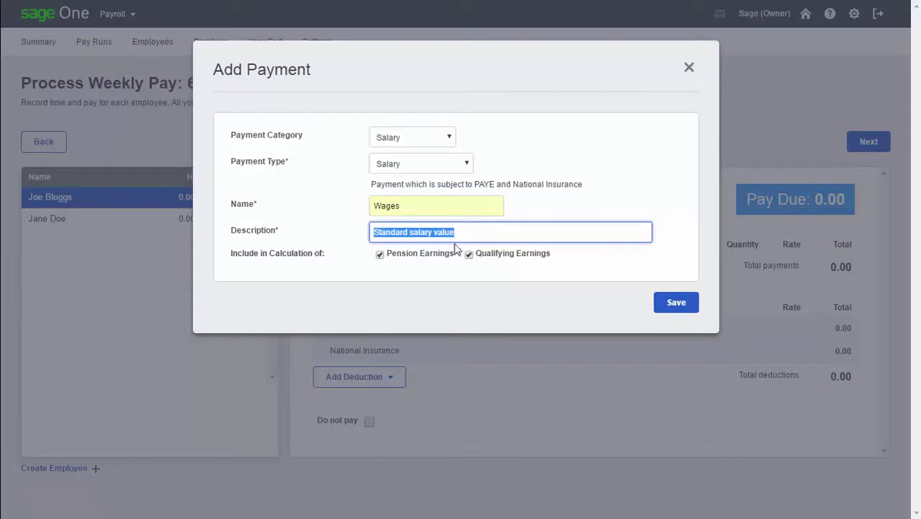
left_click(676, 304)
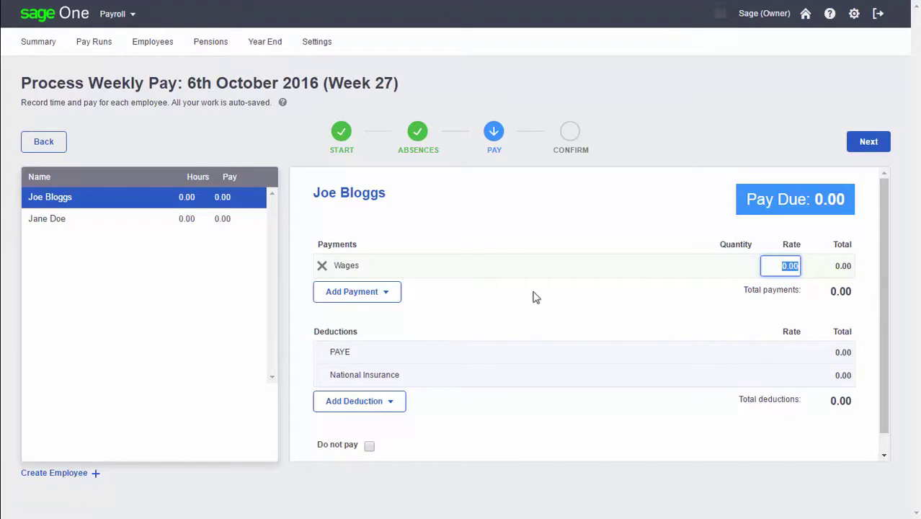
- Set the first employee's Wages rate to 2000, giving NI 104.10 and pay due 1895.90
left_click_drag(779, 266, 767, 257)
type("2000")
left_click(681, 297)
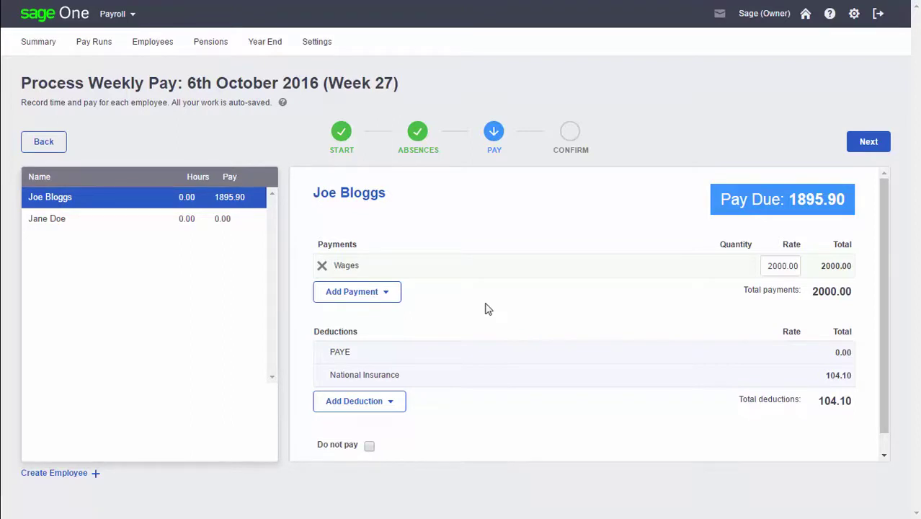
left_click(397, 405)
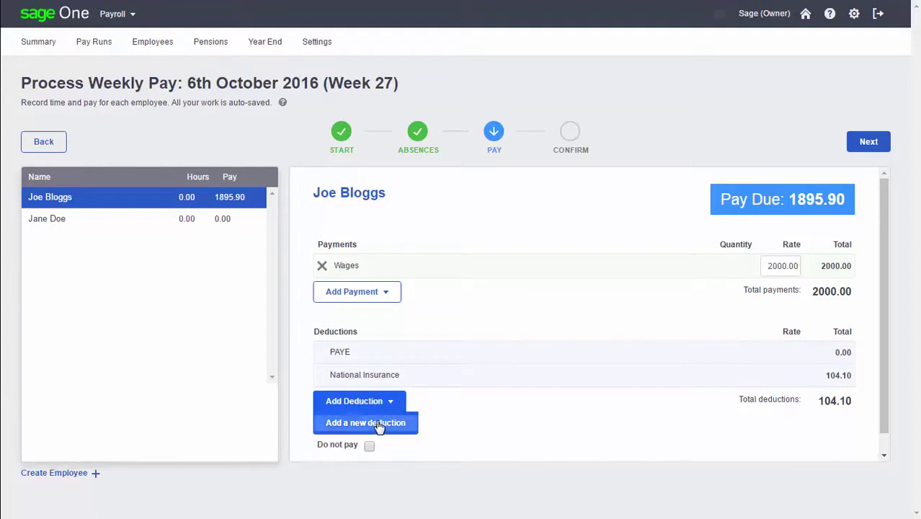
- Add a Gross Deductions › Other Gross Deduction at rate 200.00, reducing pay due to 1699.90
left_click(380, 424)
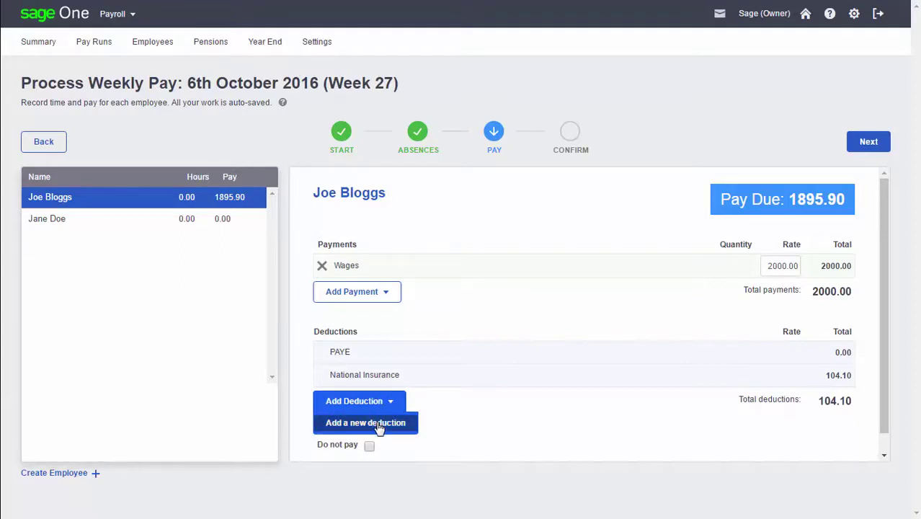
left_click(449, 140)
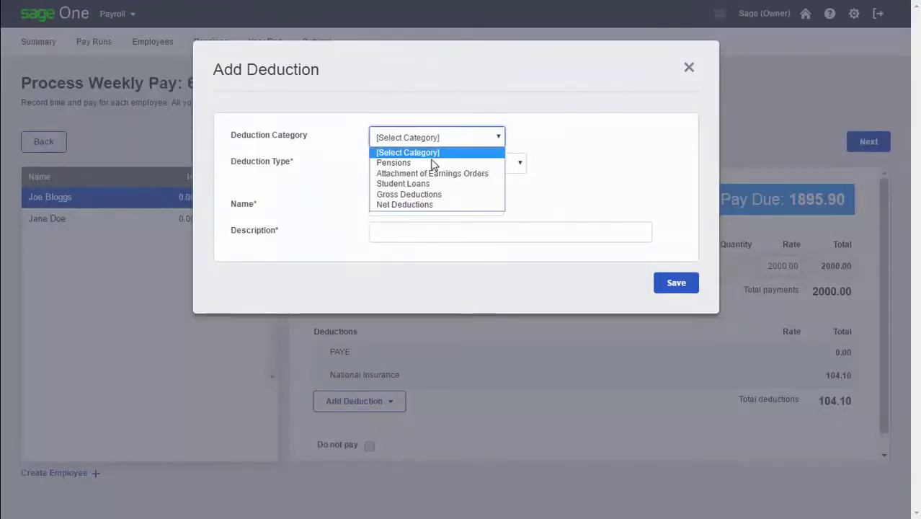
left_click(419, 194)
left_click(425, 165)
left_click(417, 200)
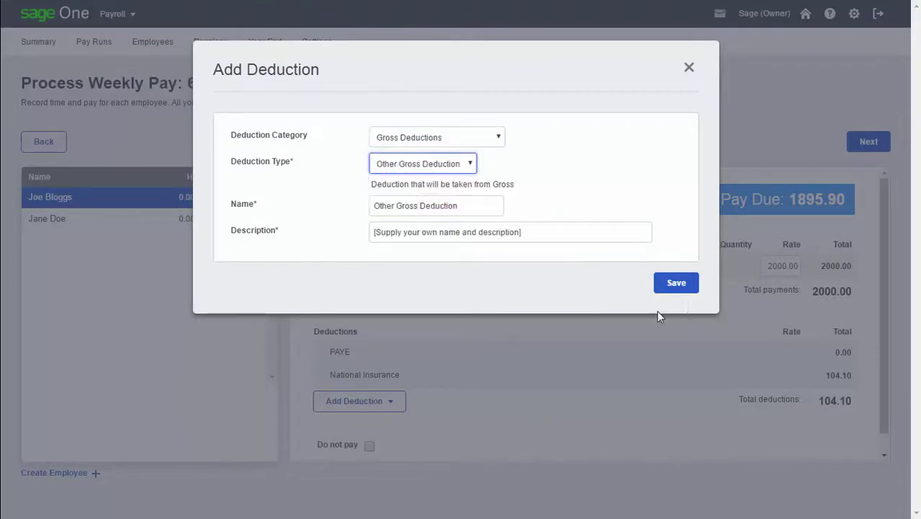
left_click(670, 284)
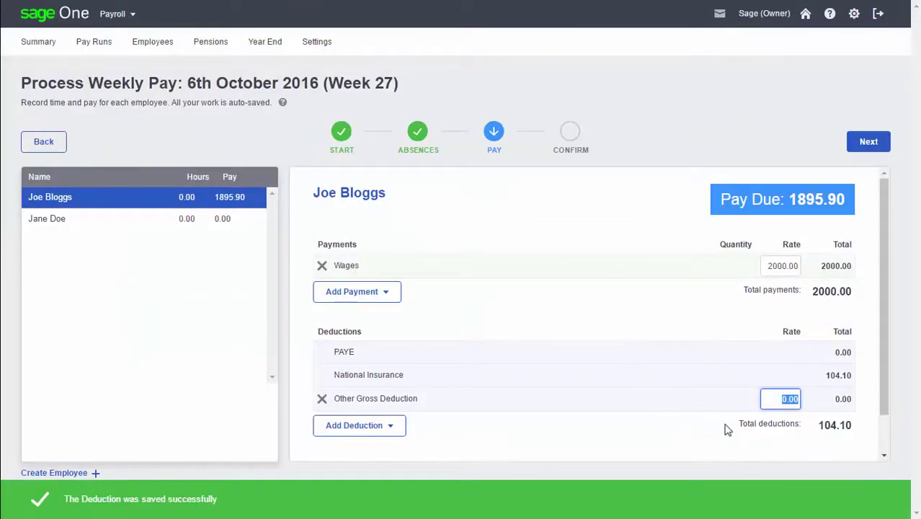
left_click(775, 402)
double_click(775, 402)
type("200")
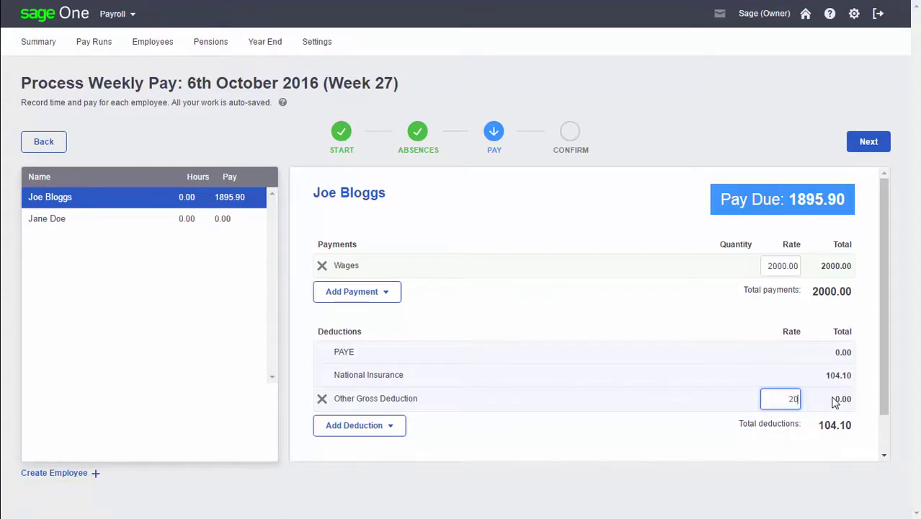
left_click(708, 402)
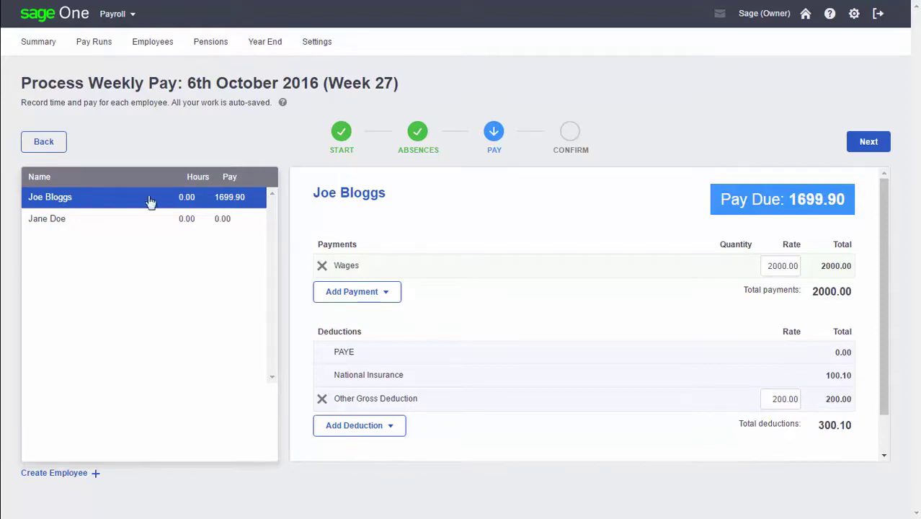
- Give the second employee a Wages payment at rate 200.00, bringing her pay due to 194.60
left_click(74, 226)
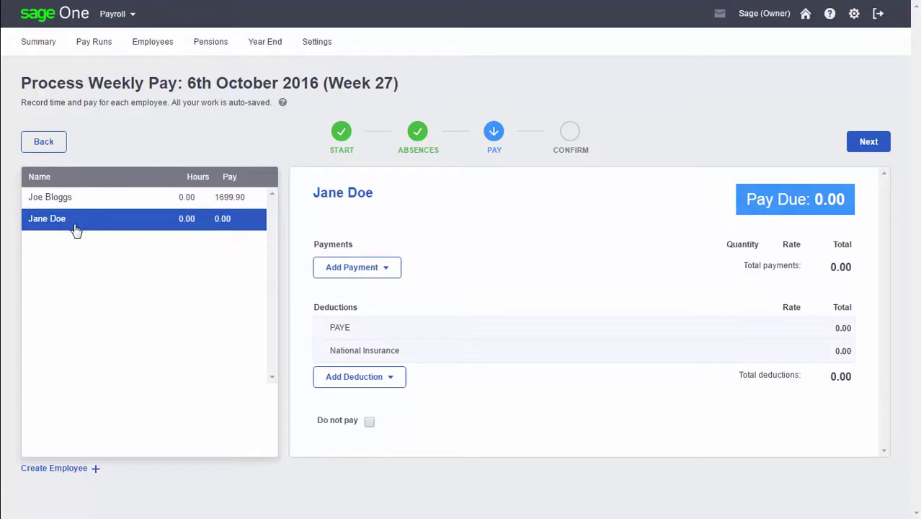
left_click(374, 274)
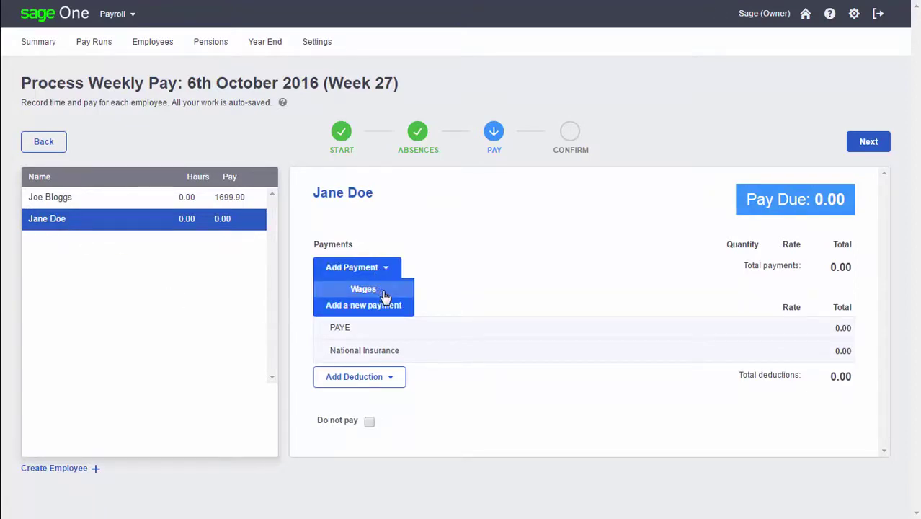
left_click(386, 297)
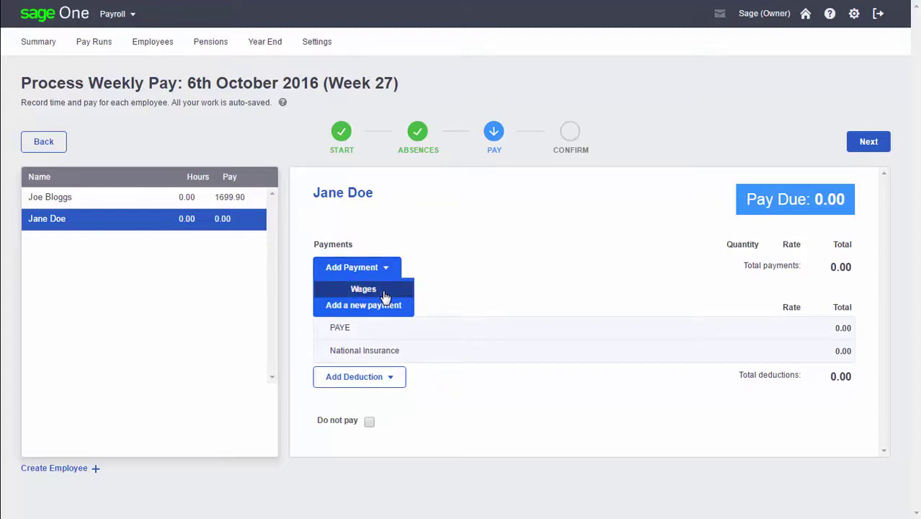
left_click(385, 296)
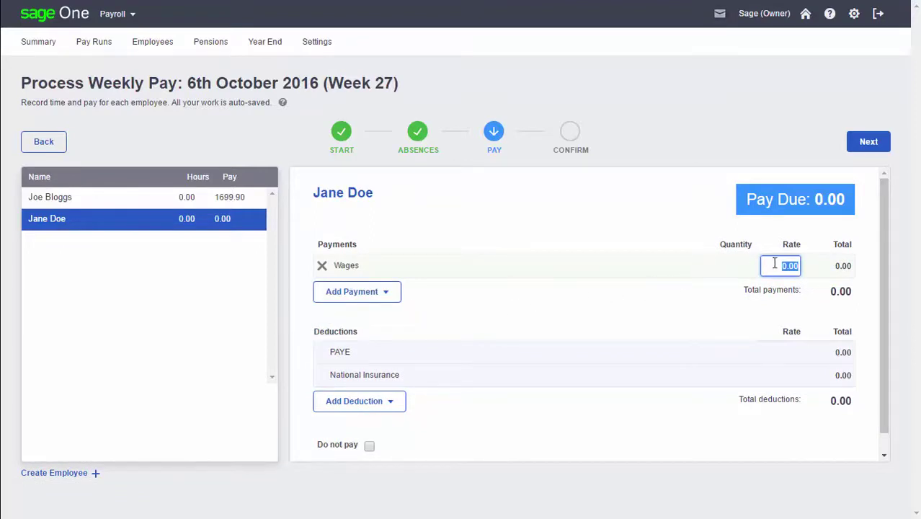
type("200")
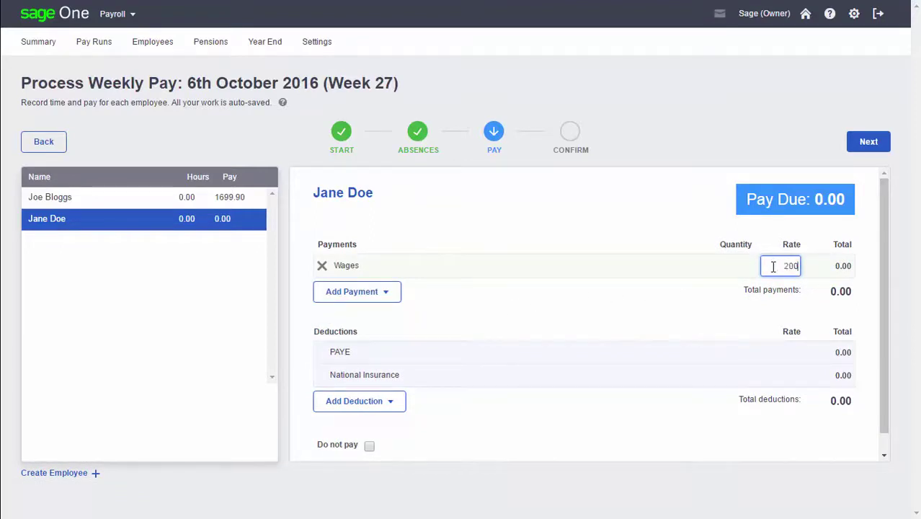
left_click(700, 276)
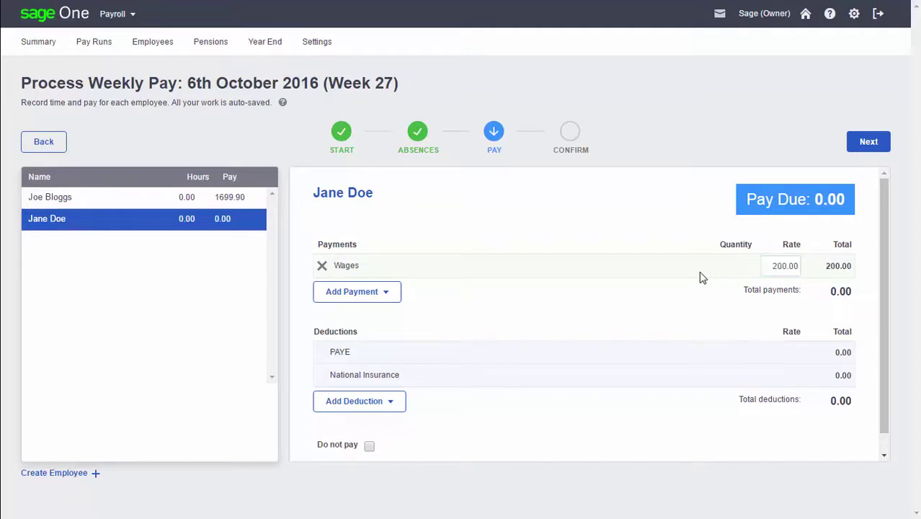
left_click(862, 144)
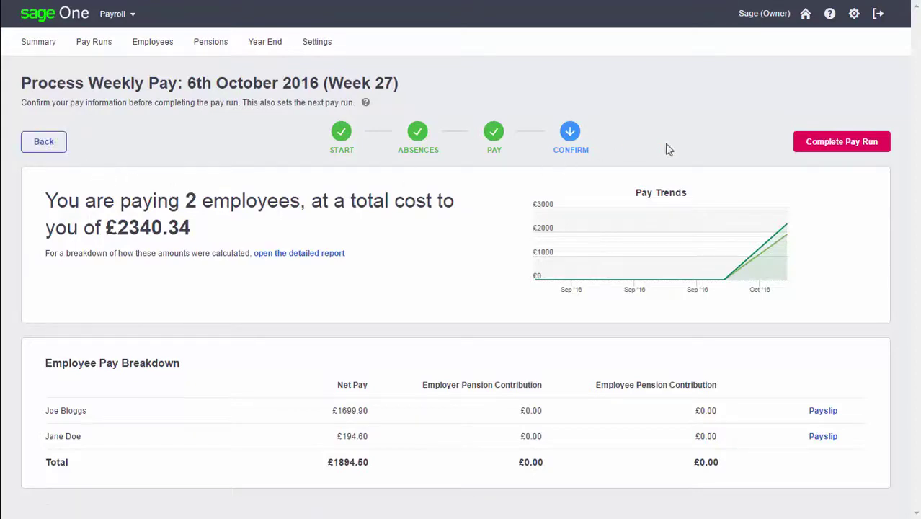
- Begin completing the pay run for 2 employees totalling £2340.34 cost
left_click(813, 143)
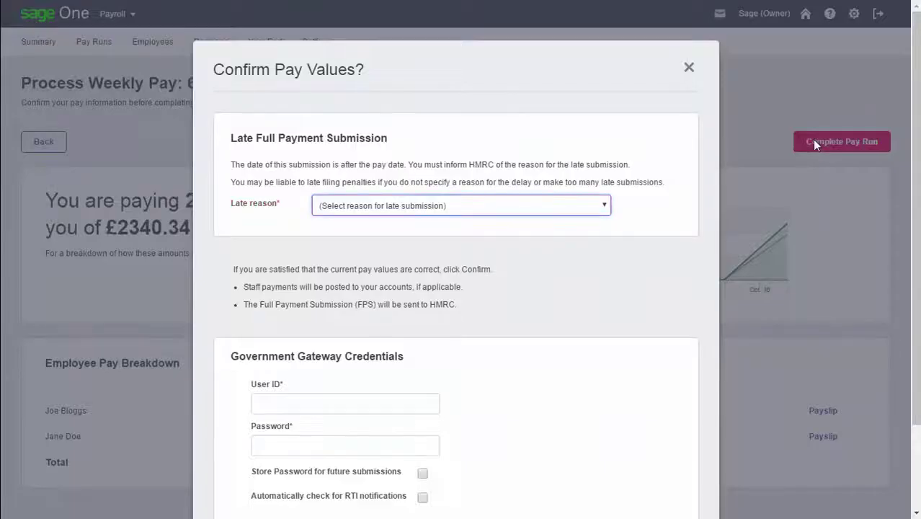
- Send the FPS with late reason H - Correction to earlier submission and stored saved gateway credentials
left_click(431, 205)
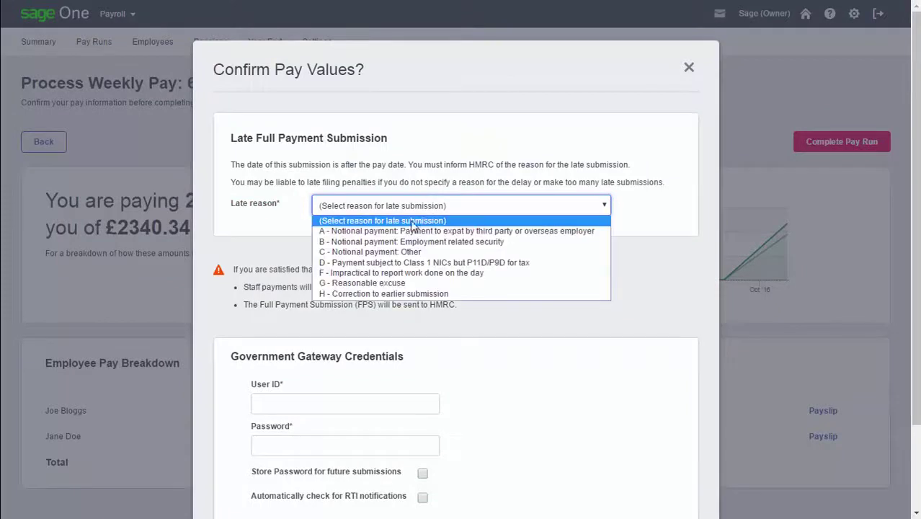
left_click(382, 294)
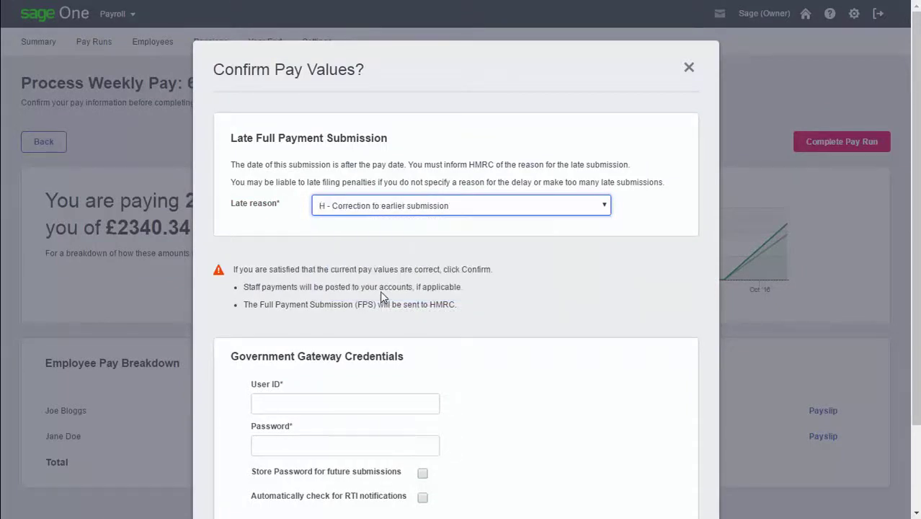
scroll(288, 299, "down", 3)
left_click(290, 302)
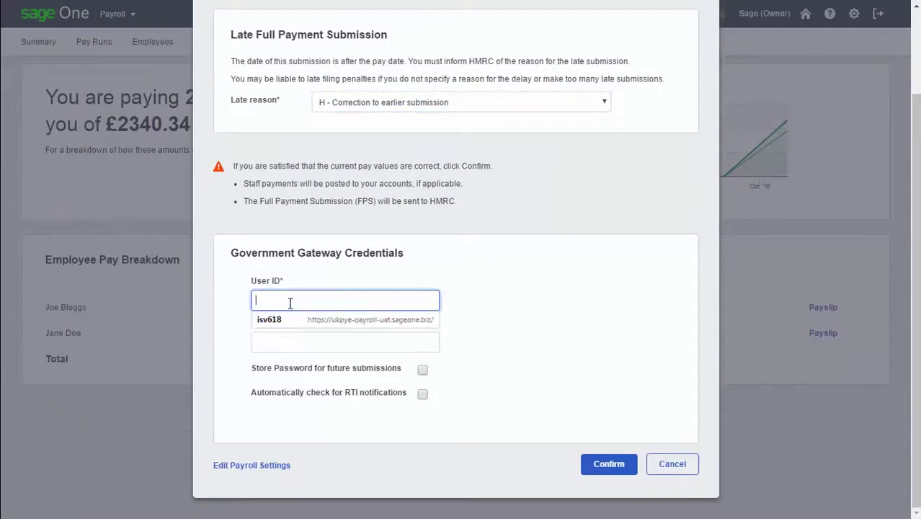
left_click(297, 322)
left_click(300, 328)
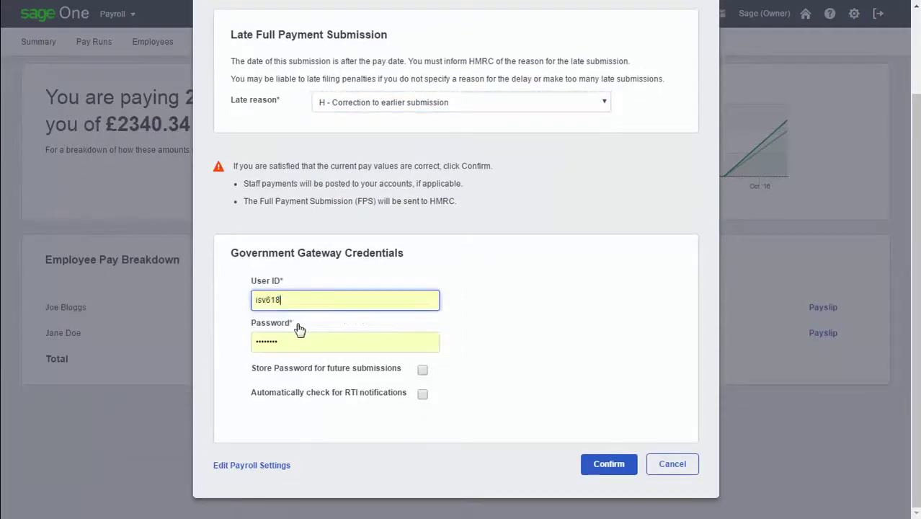
left_click(422, 372)
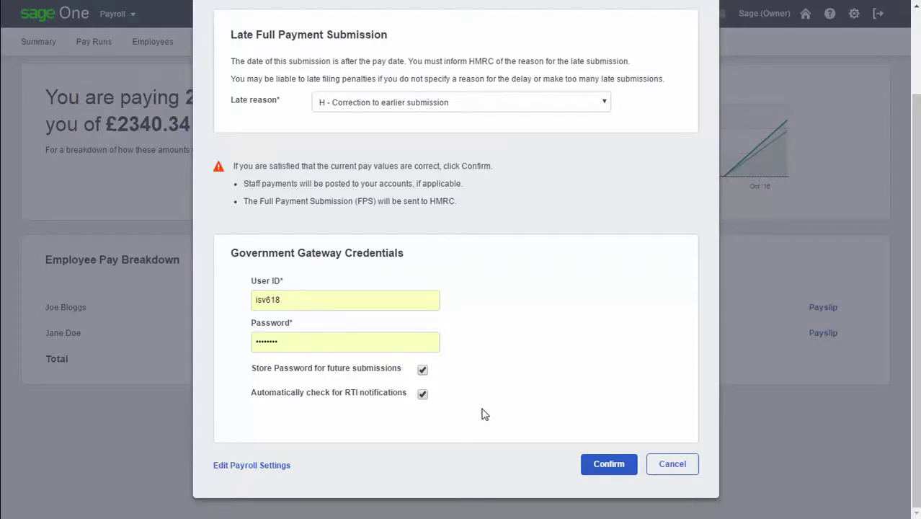
left_click(604, 464)
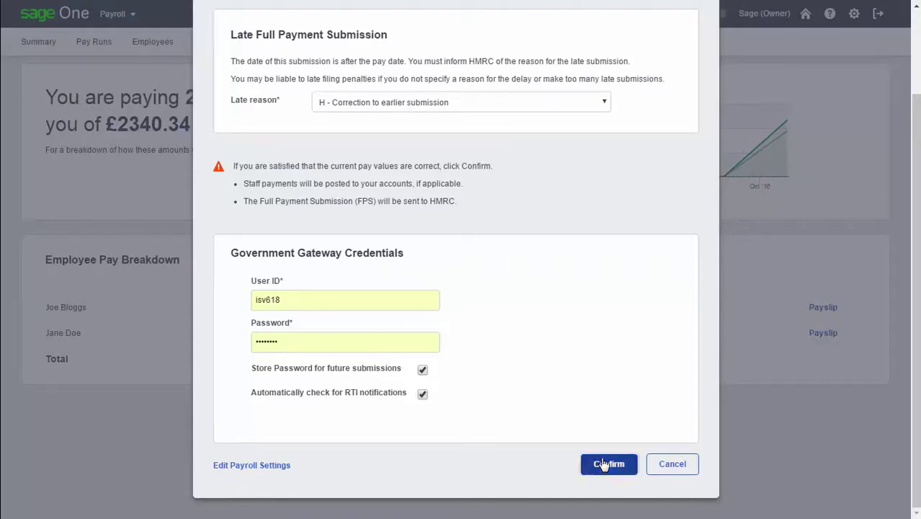